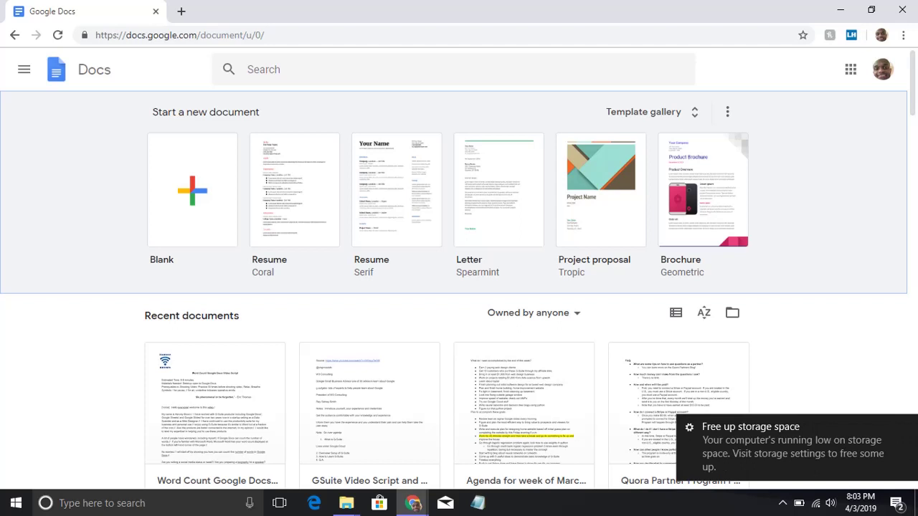
Dismiss the storage space notification and open the recent document "Word Count Google Docs Video Script"
left_click(437, 311)
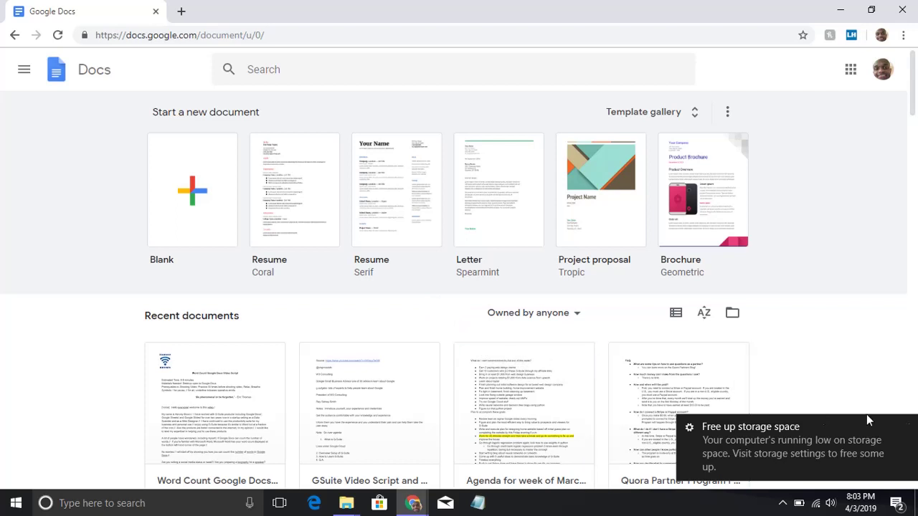
left_click(906, 427)
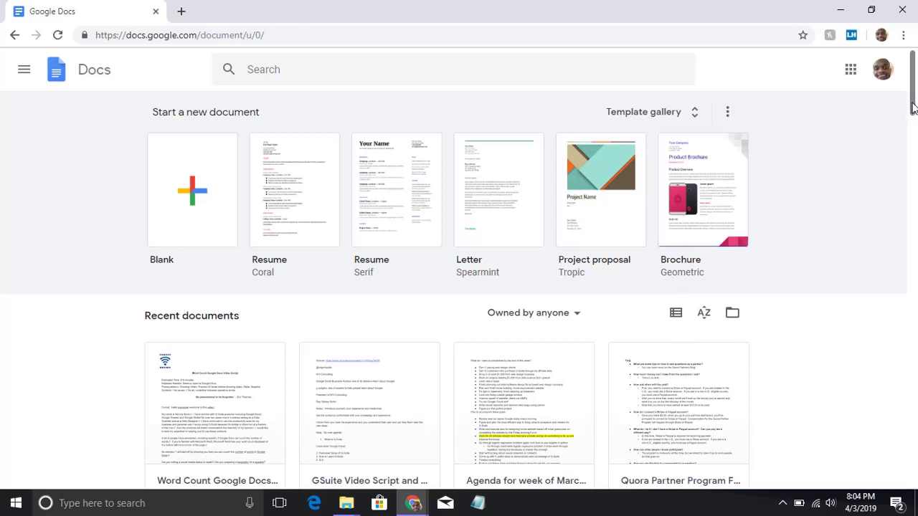
left_click_drag(912, 108, 912, 123)
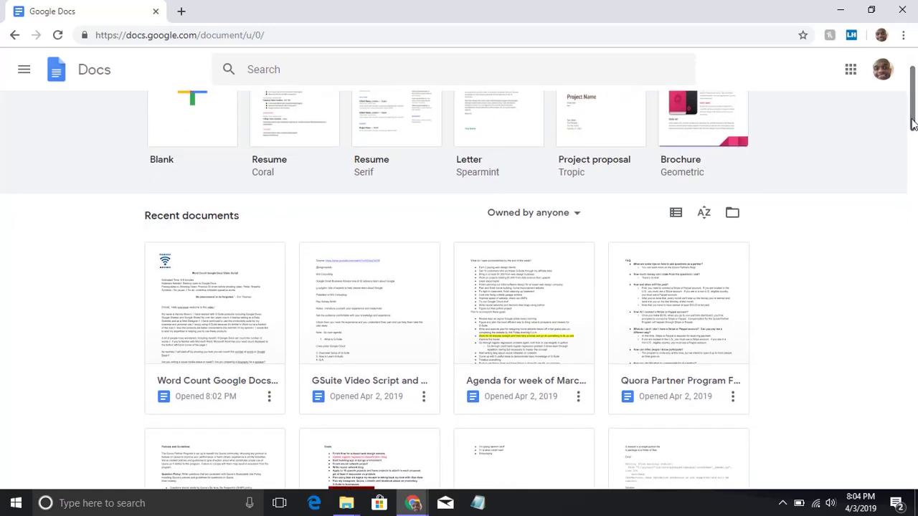
left_click(201, 331)
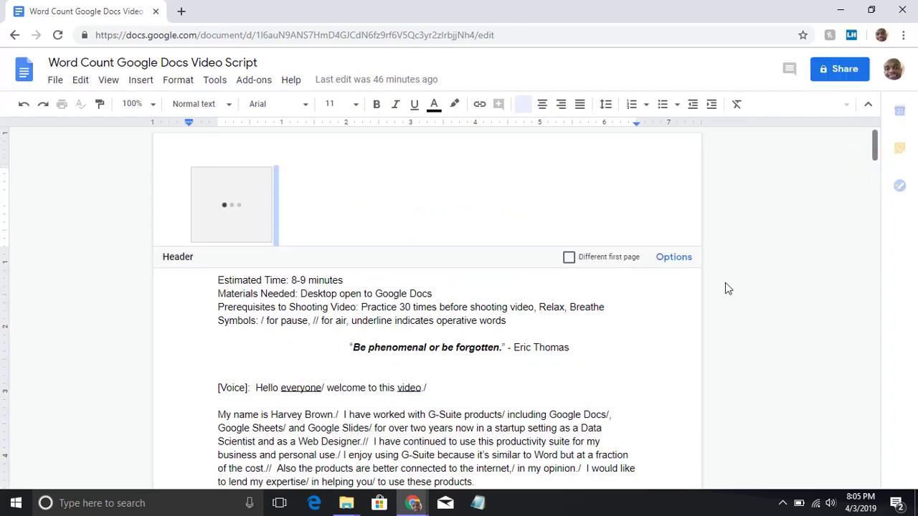
Look through the script and check the word count of the whole document from its beginning, closing the results when done
scroll(623, 317, "down", 4)
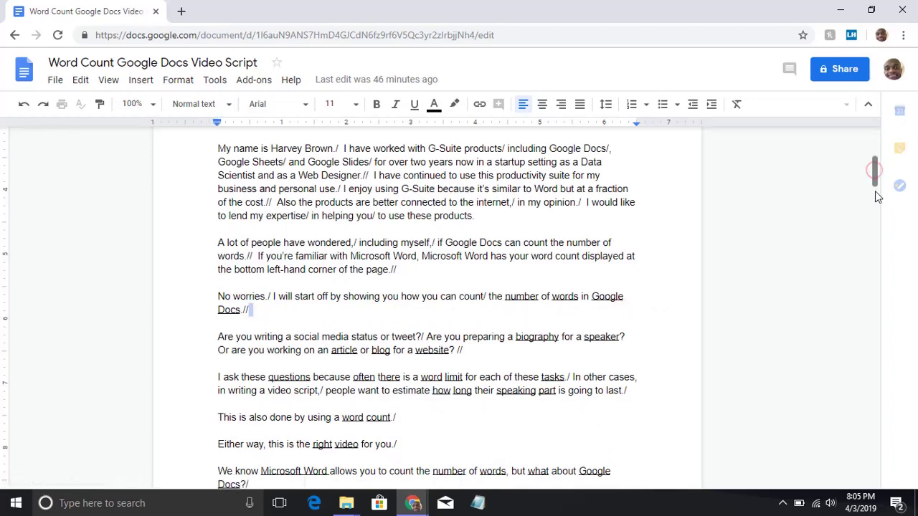
scroll(868, 258, "down", 20)
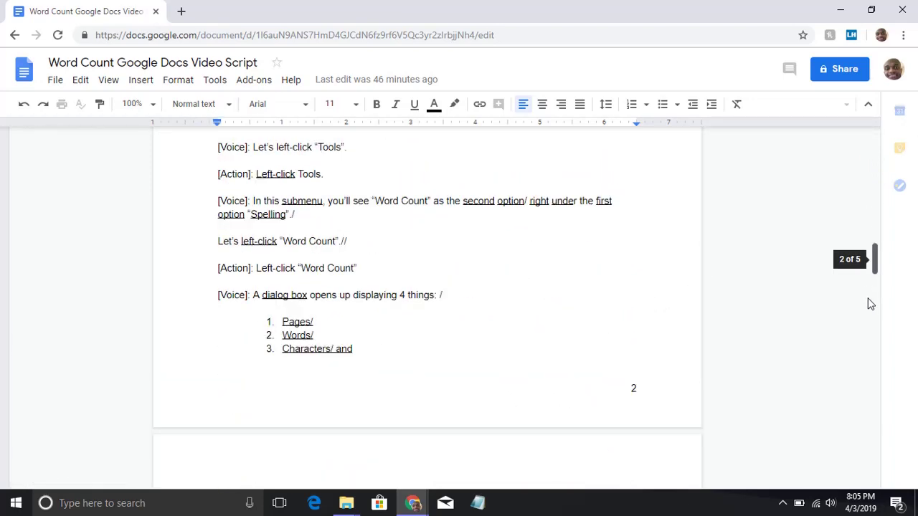
scroll(868, 337, "down", 5)
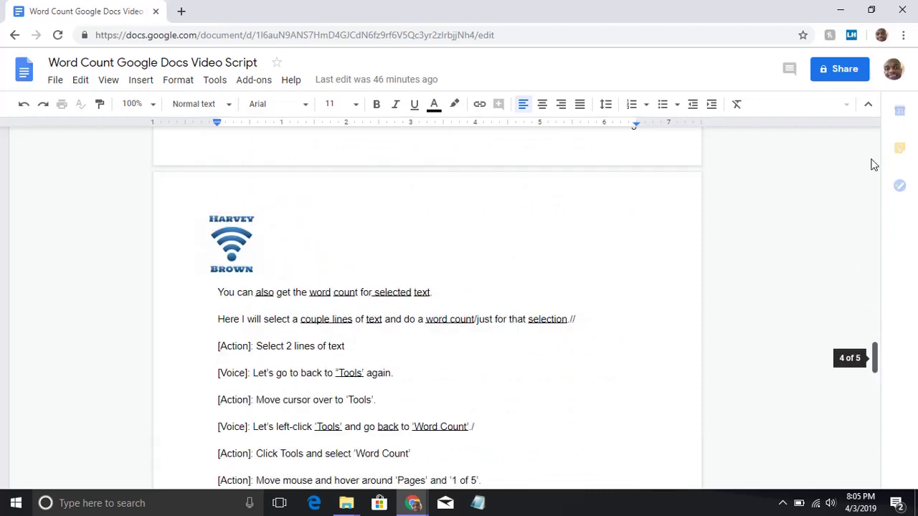
left_click(871, 199)
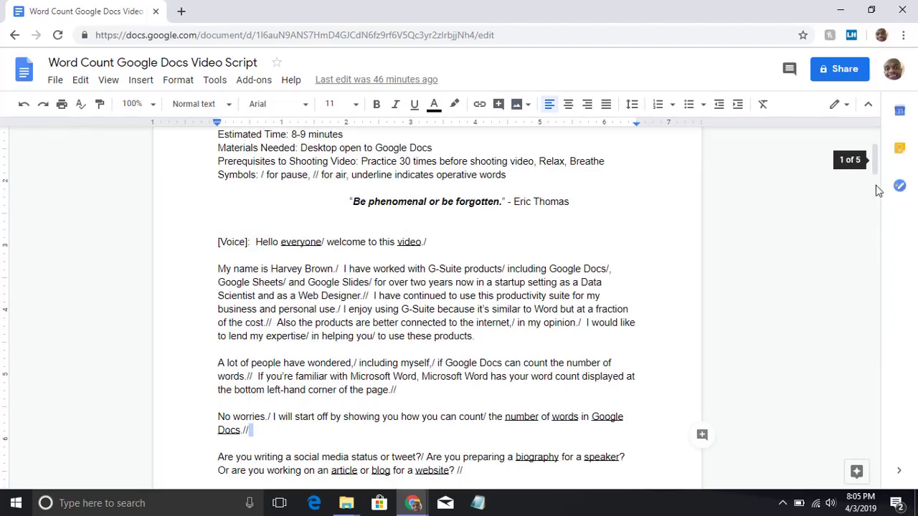
key("ctrl+Home")
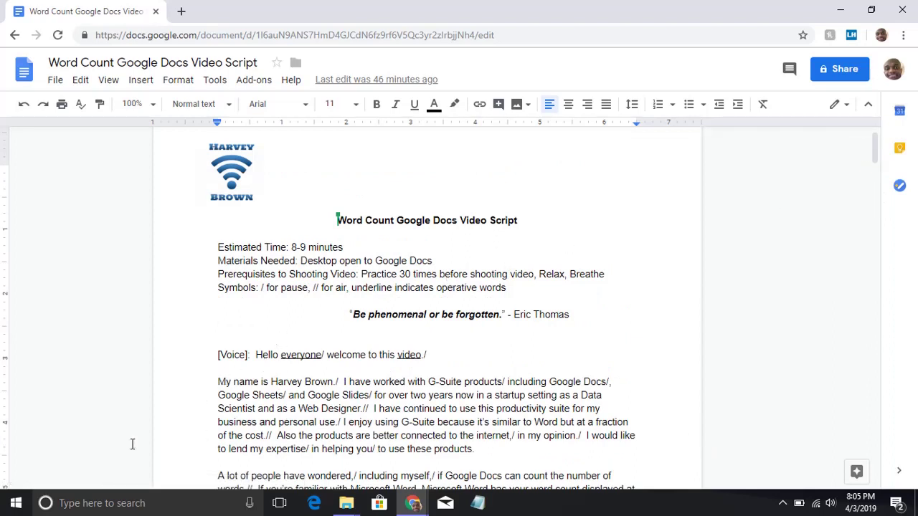
left_click(213, 82)
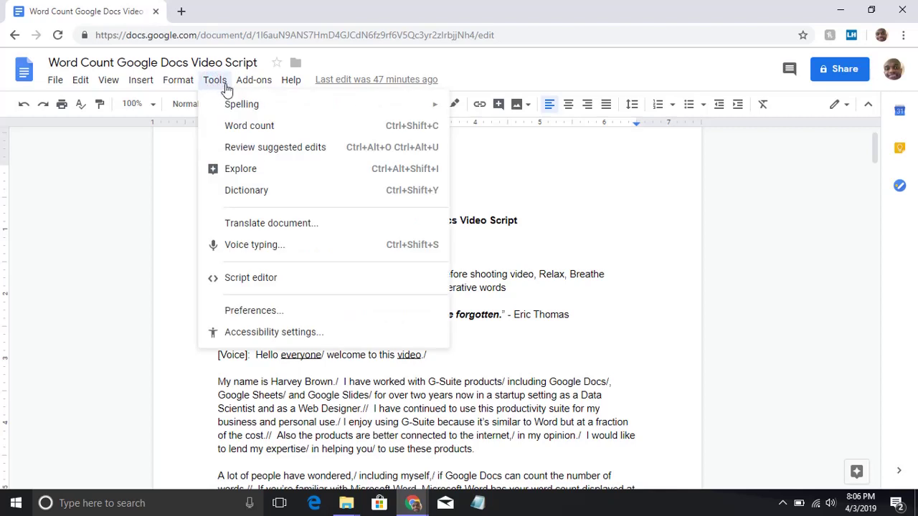
mouse_move(243, 107)
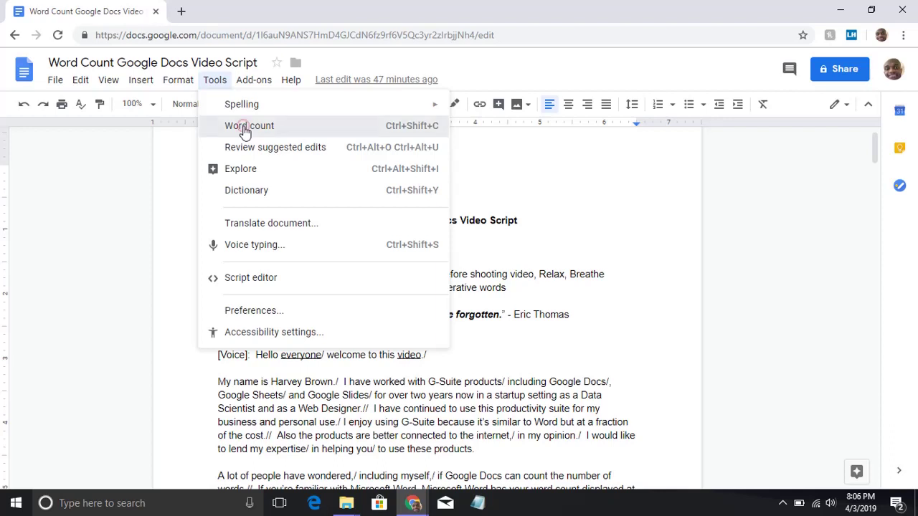
left_click(245, 129)
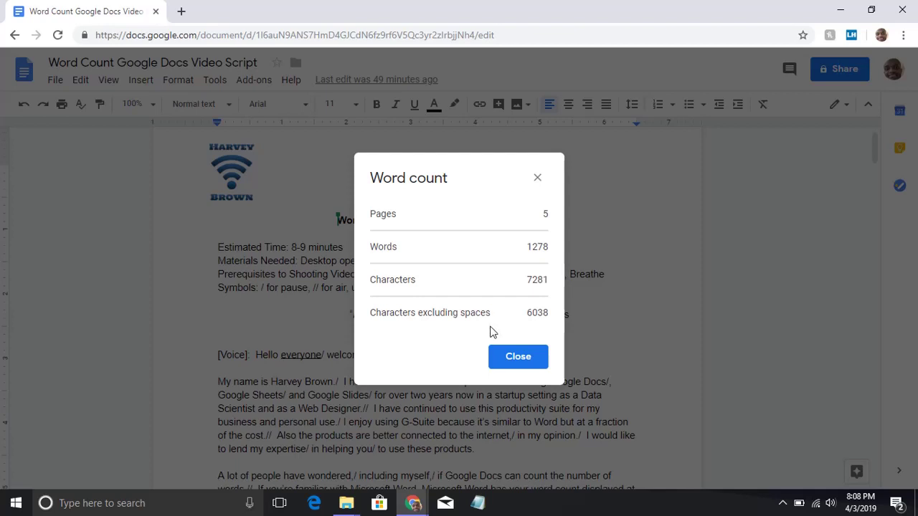
left_click(519, 357)
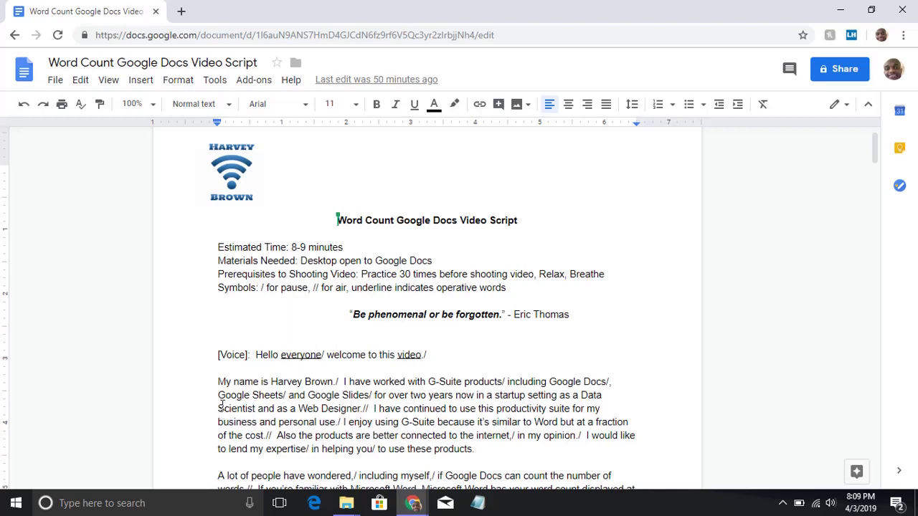
Select the first two lines of the "My name is" paragraph, open their word count and examine the Pages figures
left_click_drag(219, 382, 622, 396)
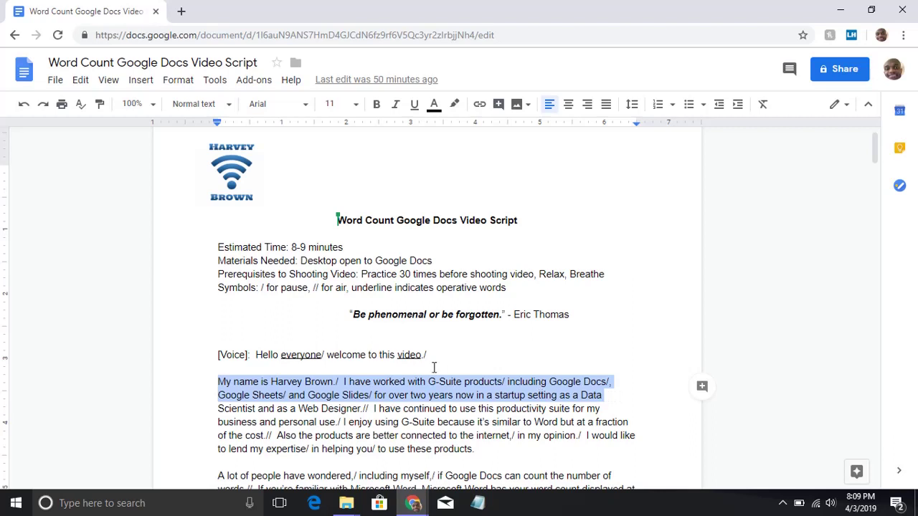
left_click(211, 80)
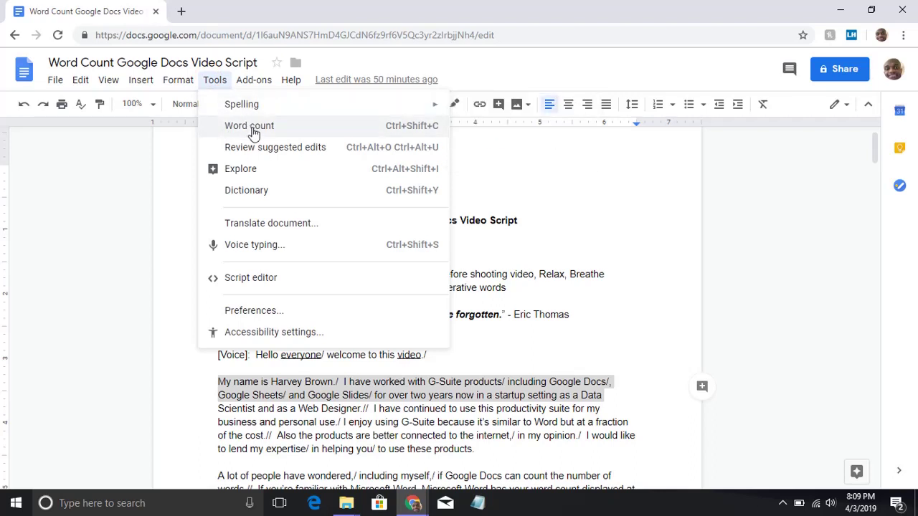
left_click(251, 126)
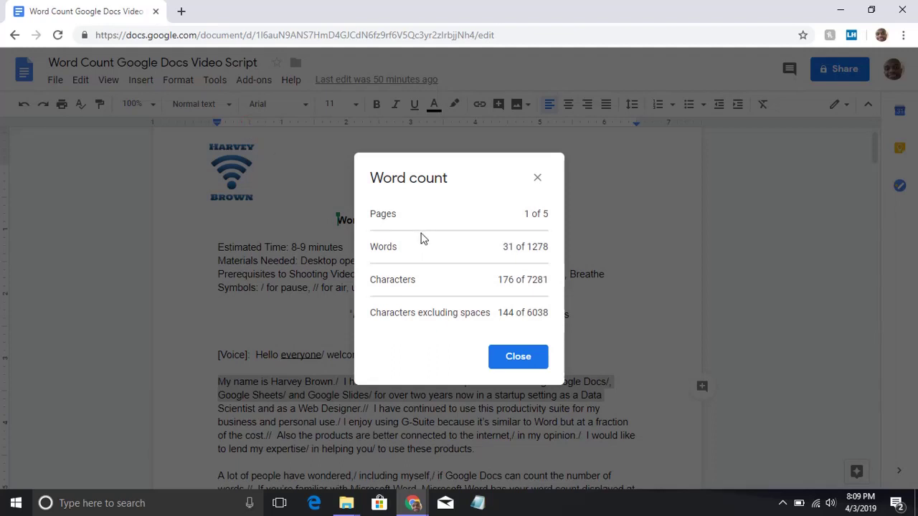
left_click(520, 215)
left_click_drag(535, 216, 539, 216)
left_click(527, 213)
left_click_drag(533, 213, 549, 214)
left_click(535, 214)
Examine the Words figures in the word count, highlighting the selection's number and the document total
left_click_drag(502, 248, 551, 251)
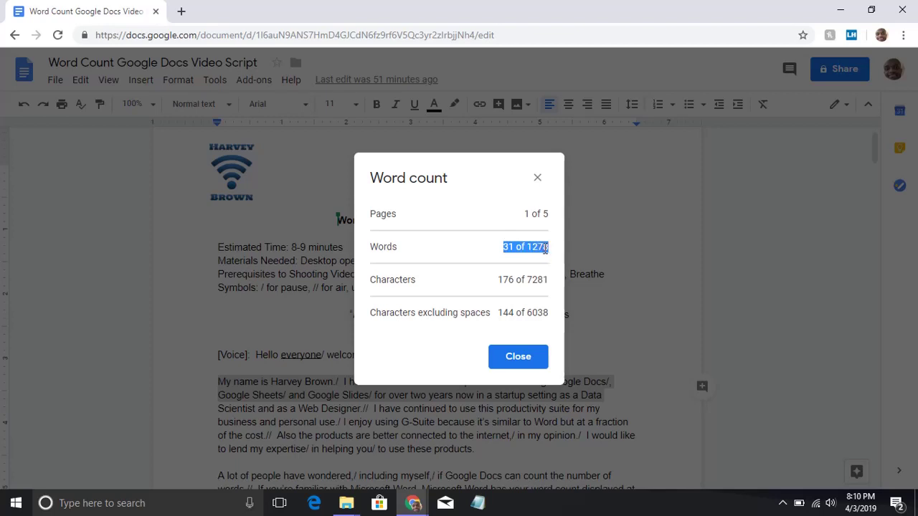
left_click(545, 248)
left_click_drag(505, 249, 513, 248)
left_click(513, 249)
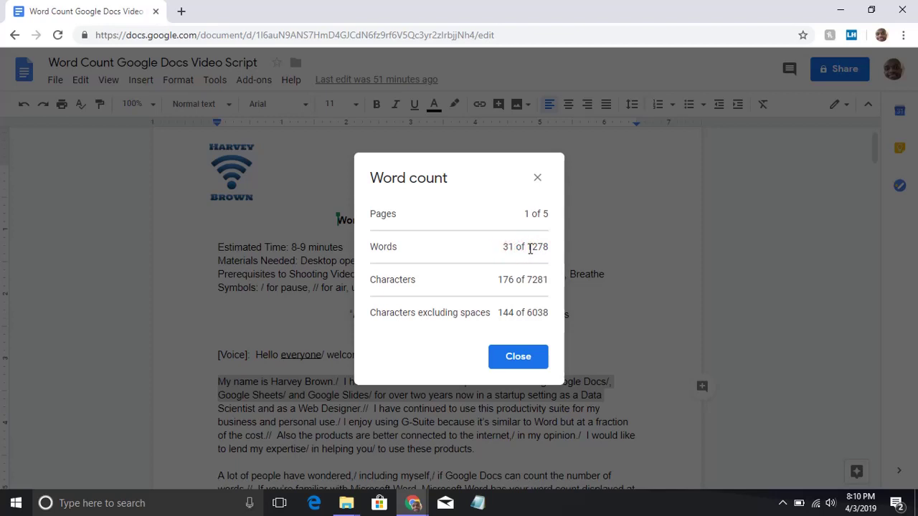
left_click_drag(528, 248, 550, 249)
left_click(549, 248)
Examine the Characters and Characters excluding spaces figures for the selection and the whole document, and close the word count
left_click_drag(497, 280, 514, 281)
left_click_drag(527, 281, 547, 283)
left_click(371, 313)
left_click_drag(499, 313, 514, 316)
left_click(506, 316)
left_click_drag(528, 316, 549, 316)
left_click(536, 313)
left_click(527, 368)
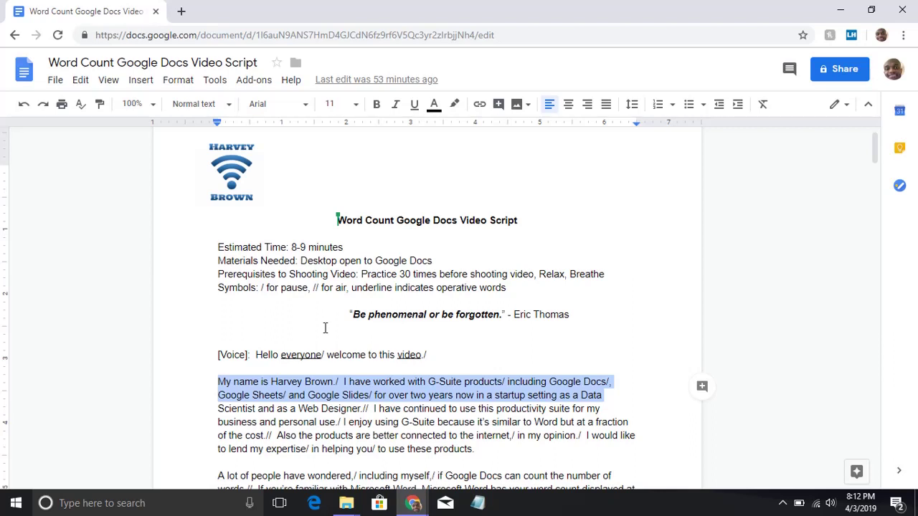
Check the word count of the selected lines, and clear the selection to check the count of the whole document
key("ctrl+shift+c")
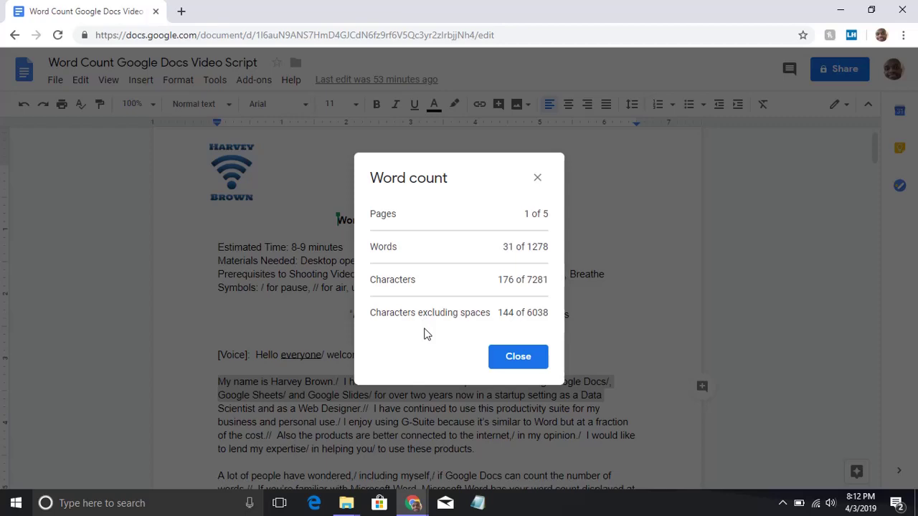
left_click(514, 359)
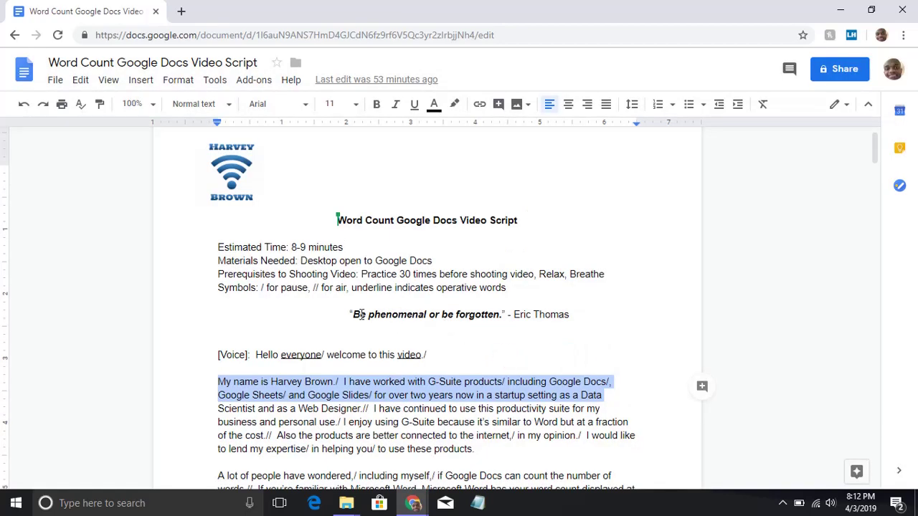
left_click(333, 330)
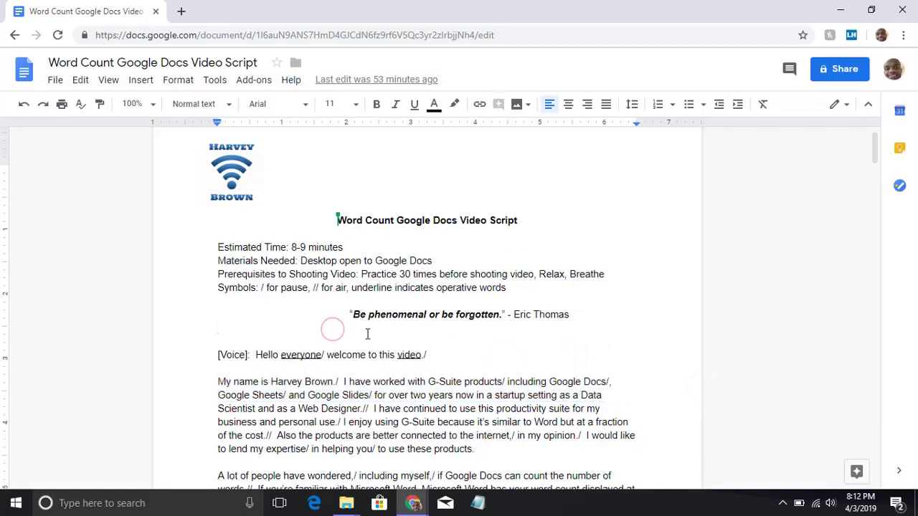
left_click(368, 334)
key("ctrl+shift+c")
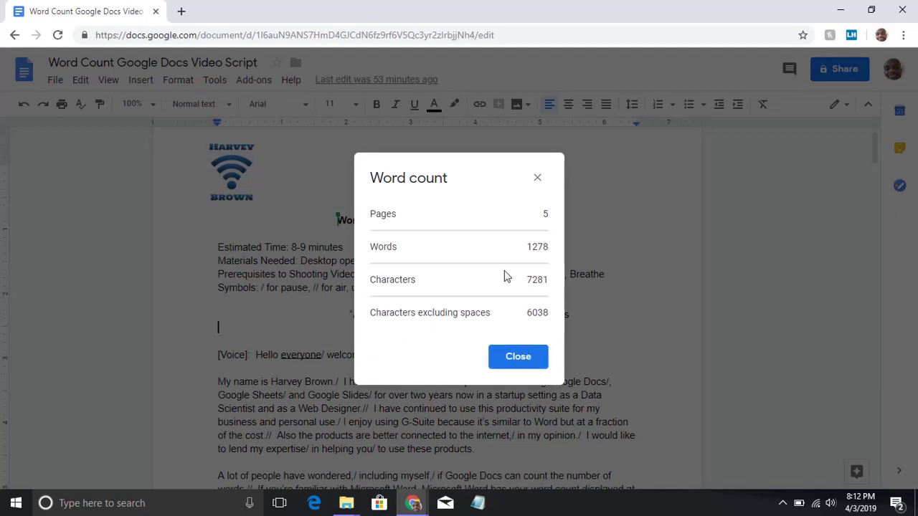
left_click(516, 356)
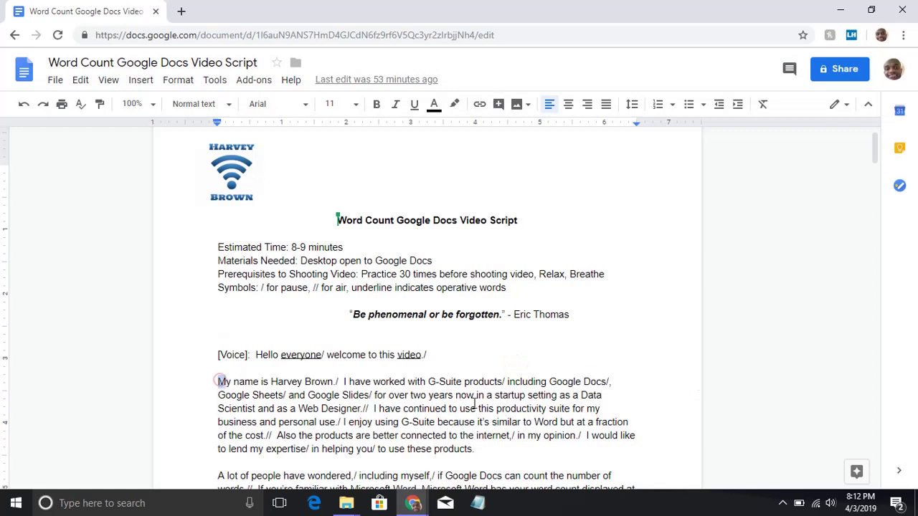
Reselect the first two lines of the "My name is" paragraph and check their word count twice, closing it each time
left_click_drag(220, 381, 605, 395)
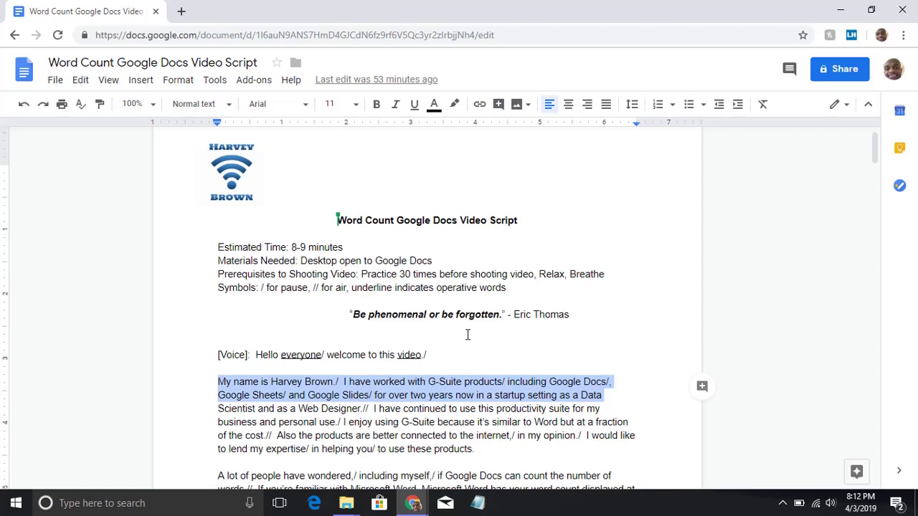
key("ctrl+shift+c")
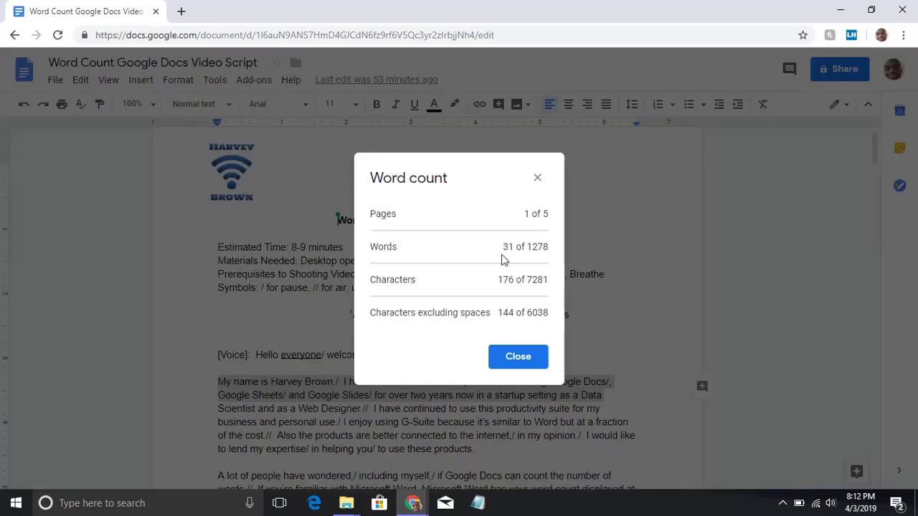
left_click(520, 356)
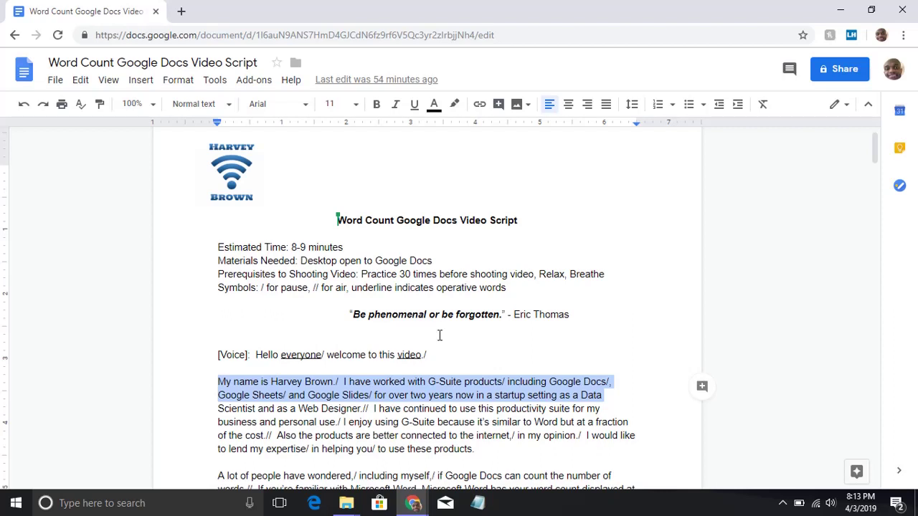
key("ctrl+shift+c")
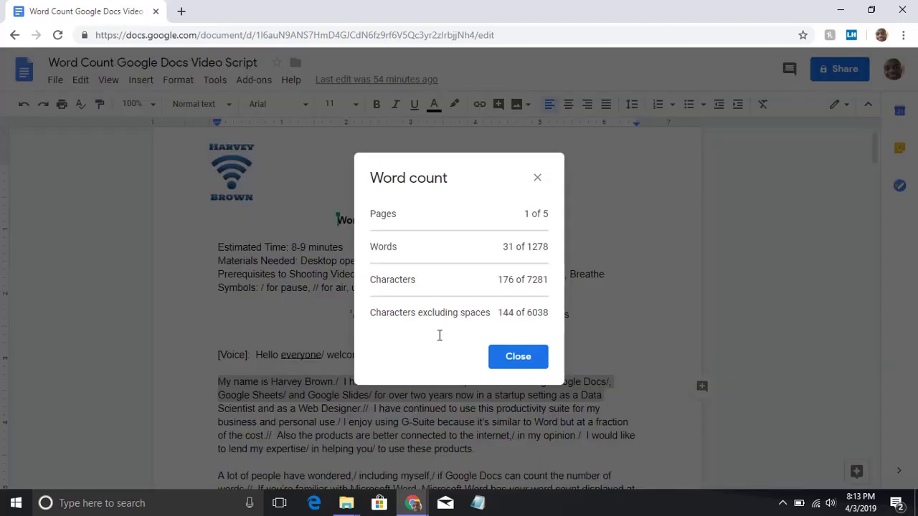
left_click(520, 356)
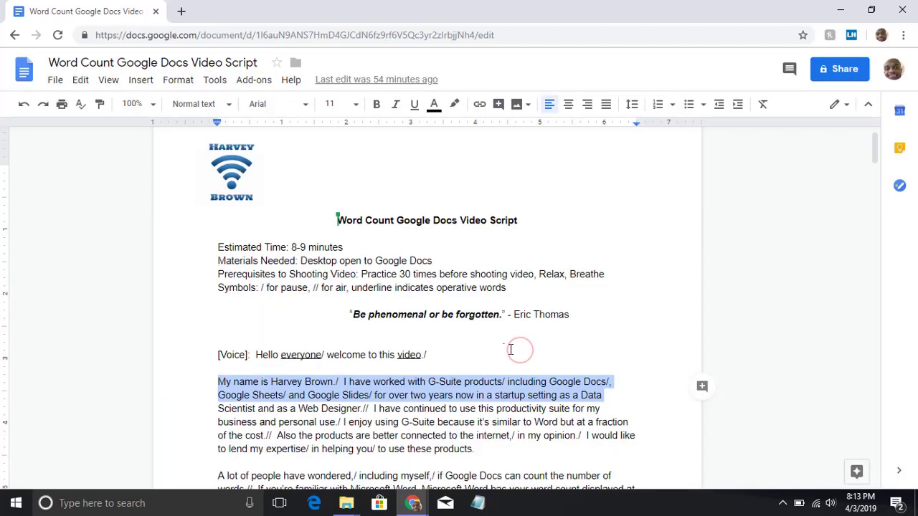